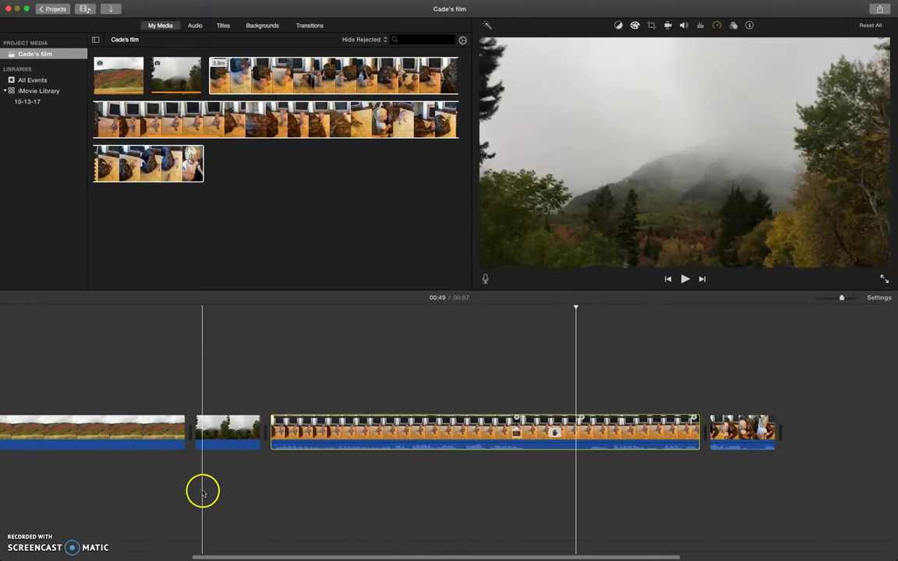
Step: Scroll the media area and preview the baby clip from the project media
drag(337, 556, 117, 558)
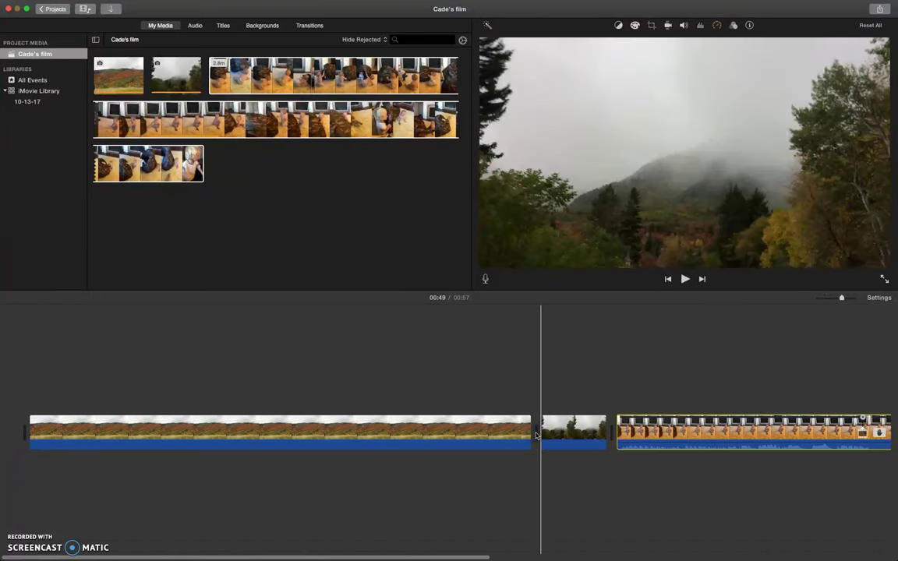
click(289, 116)
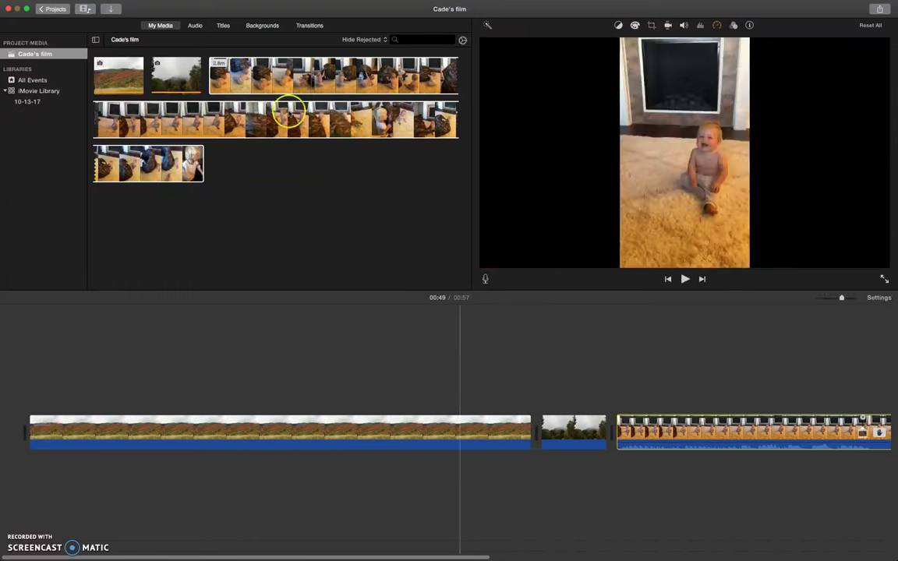
Step: Preview the Cross Dissolve, Cross Blur, Fade to Black and Swap transitions
click(311, 25)
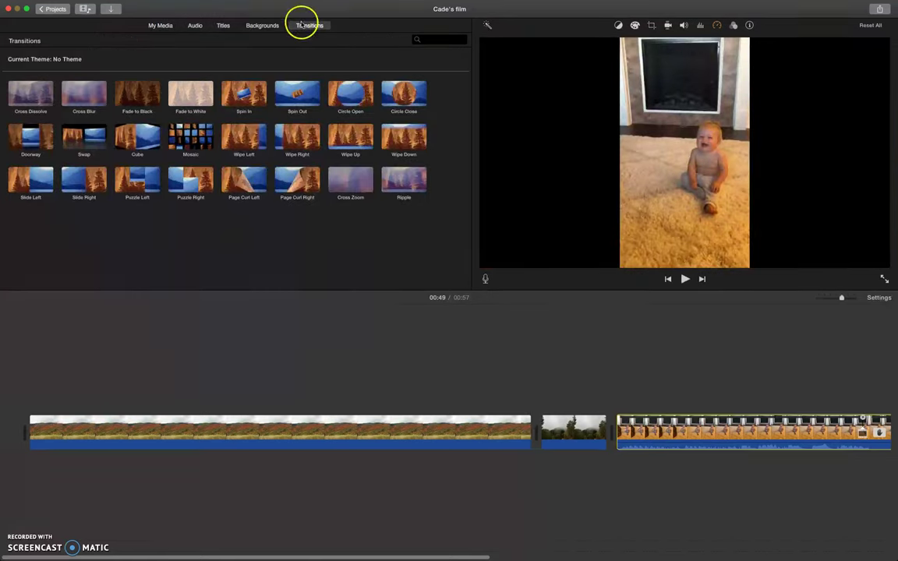
click(47, 96)
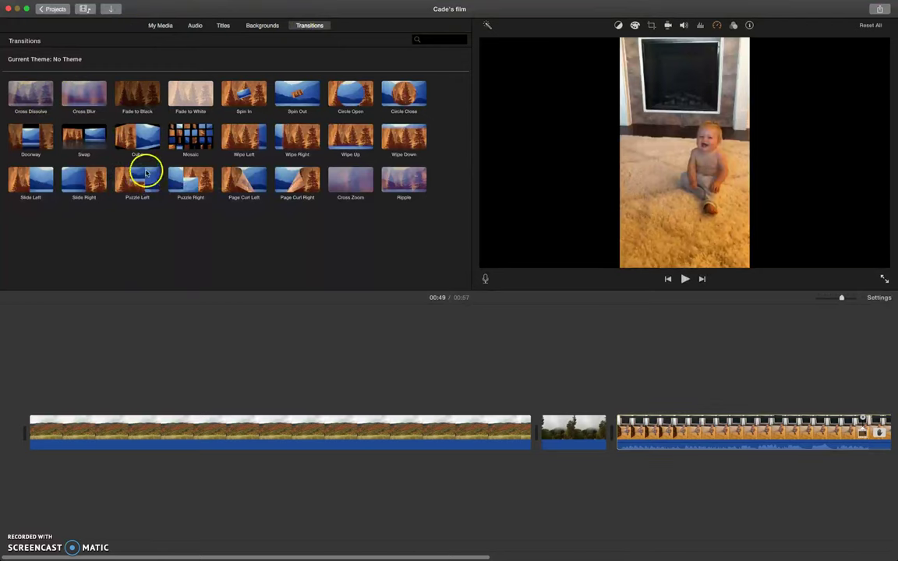
click(81, 92)
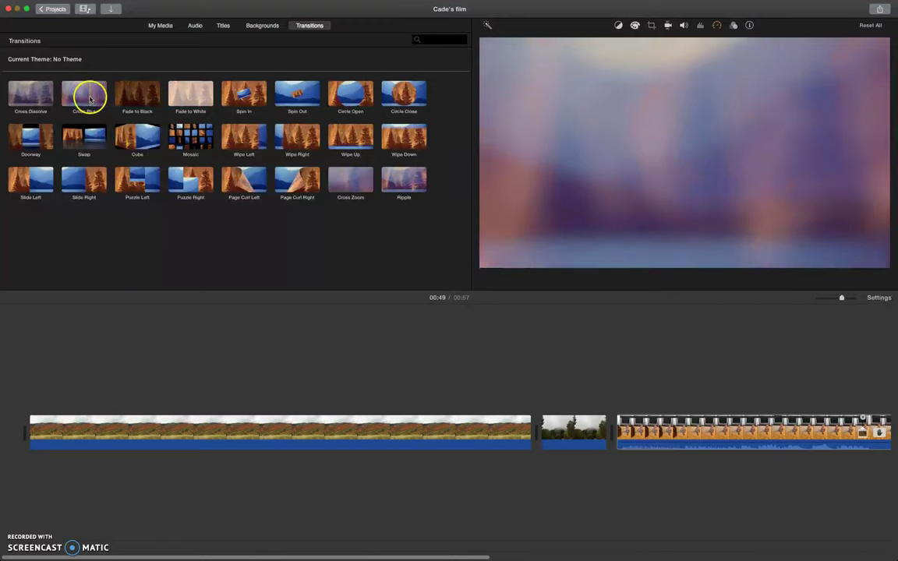
click(10, 96)
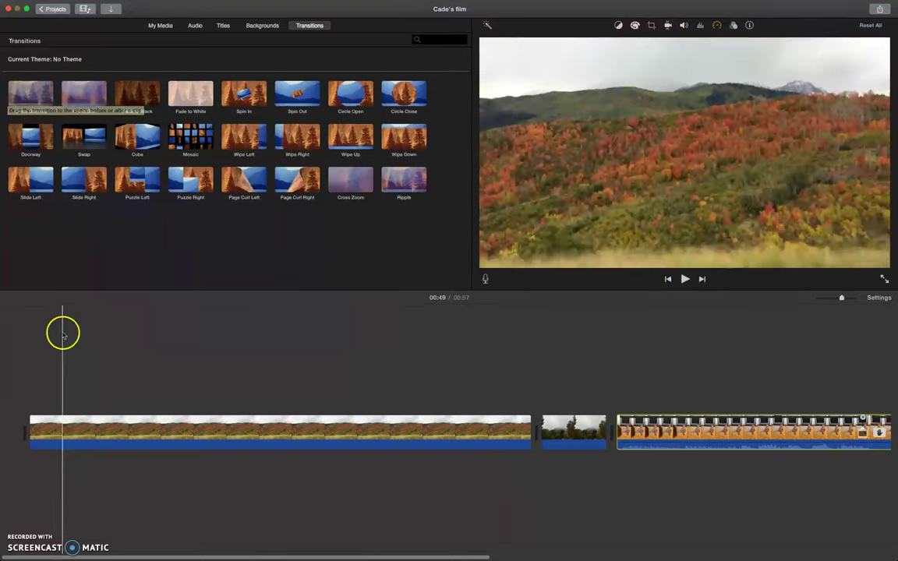
click(126, 97)
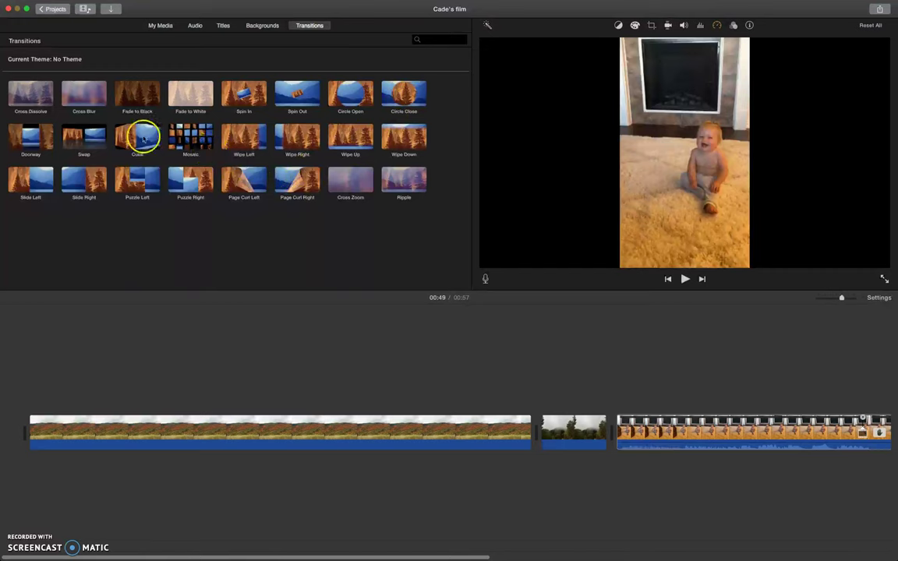
click(83, 145)
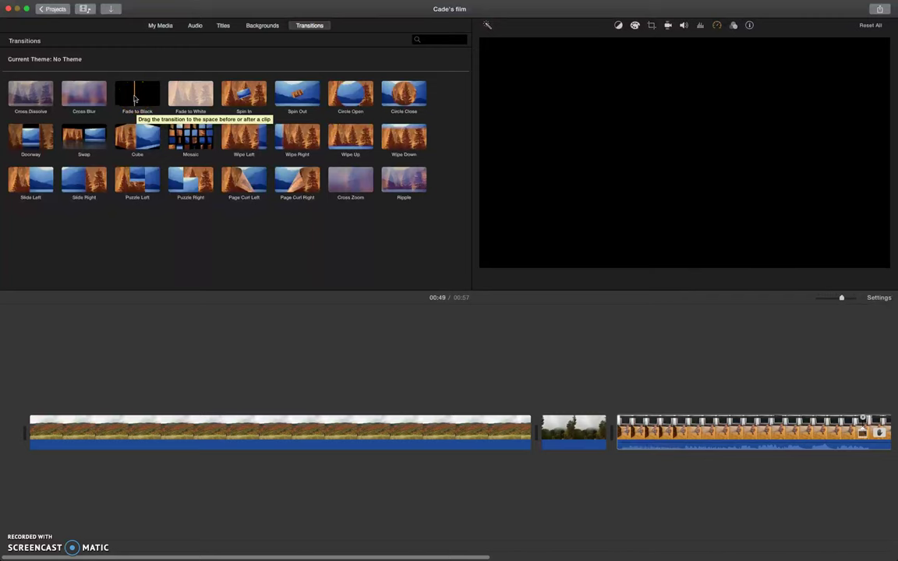
Step: Put Fade to Black transitions between clips 1–2 and clips 2–3
click(135, 98)
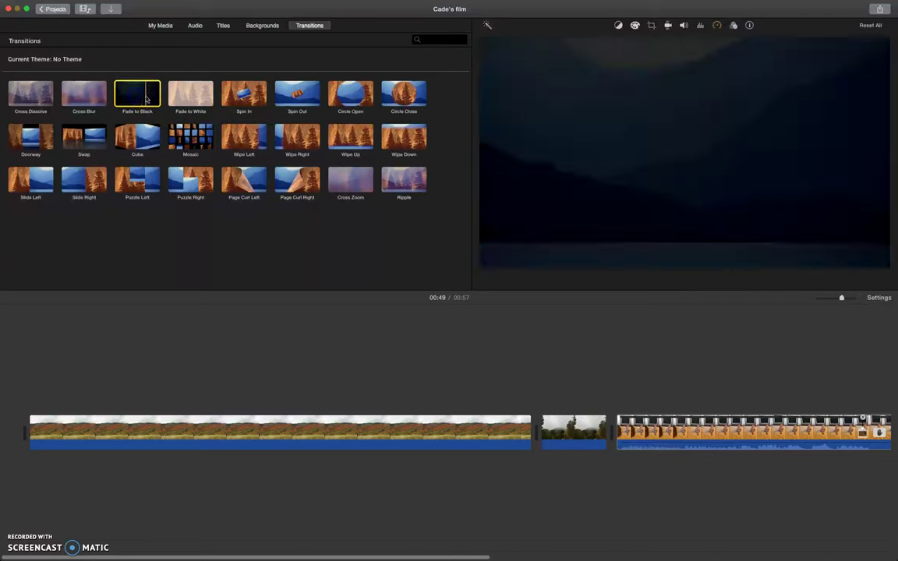
drag(209, 178, 515, 397)
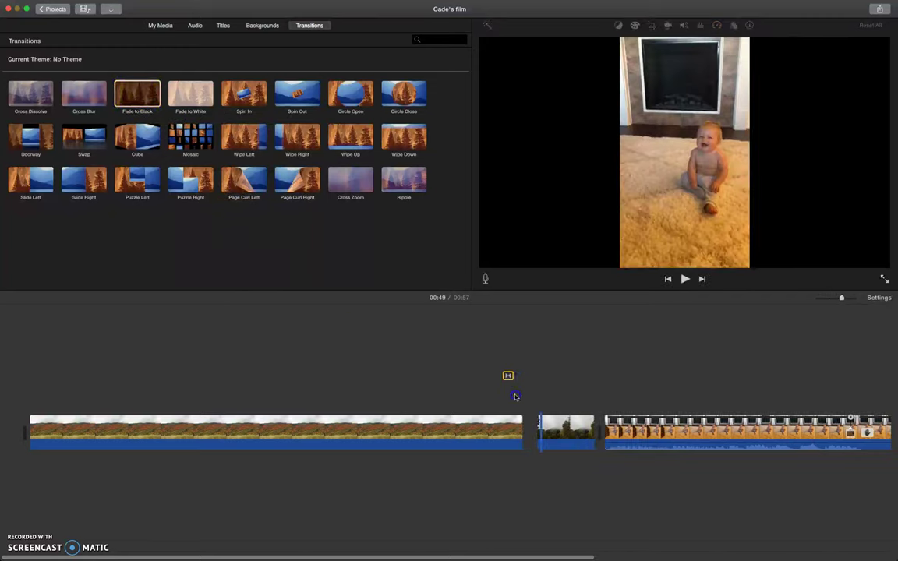
drag(524, 437, 528, 434)
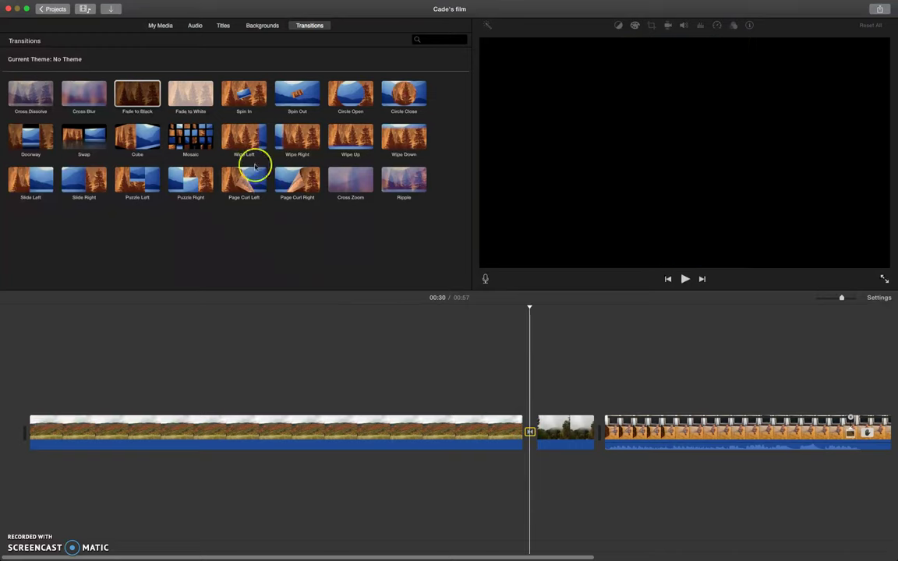
drag(154, 100, 596, 435)
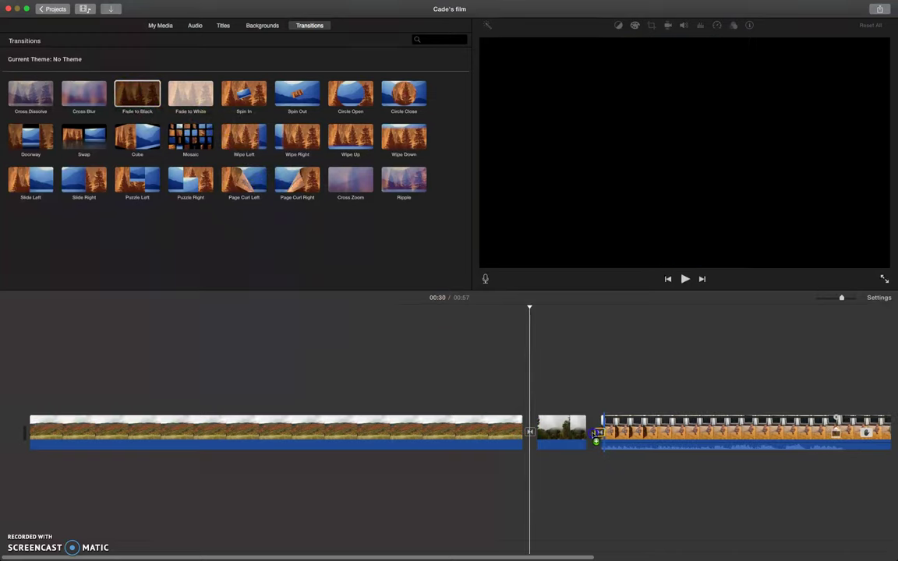
drag(501, 557, 717, 555)
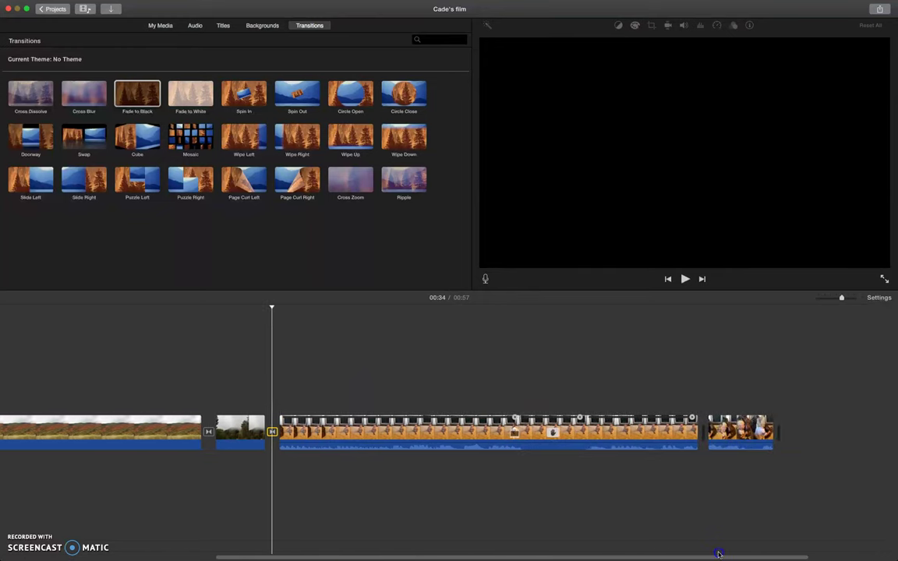
Step: Move the short last clip after the second clip and add Fade to Black after it
click(731, 429)
click(709, 432)
click(753, 437)
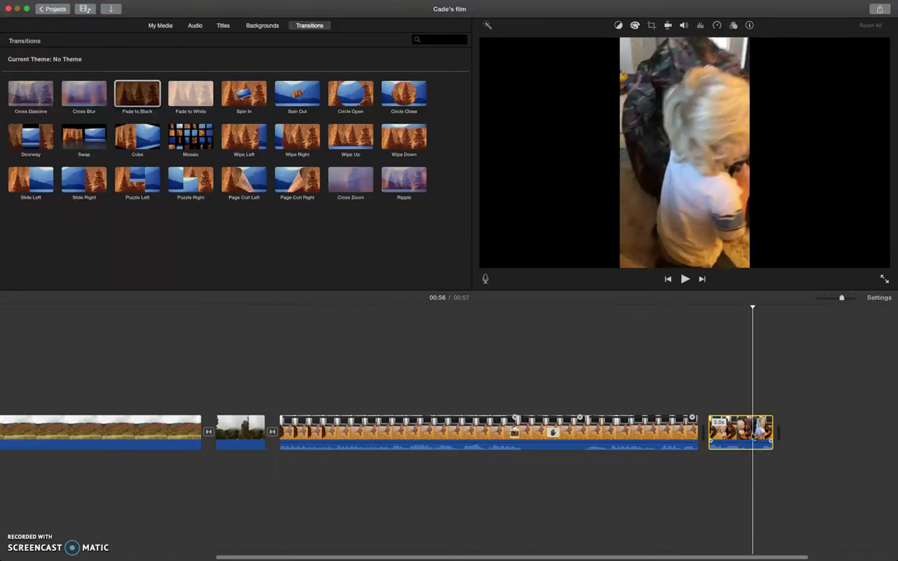
drag(746, 438, 286, 436)
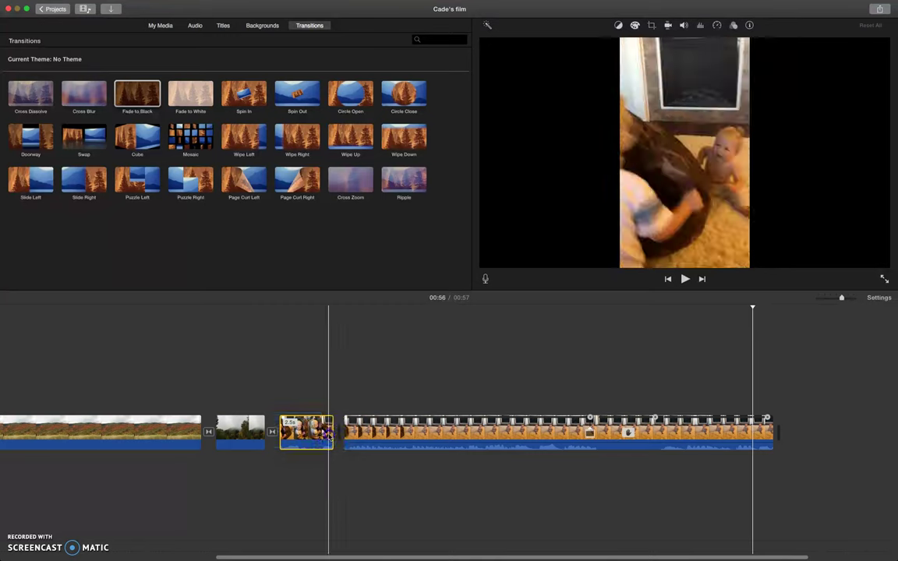
click(492, 435)
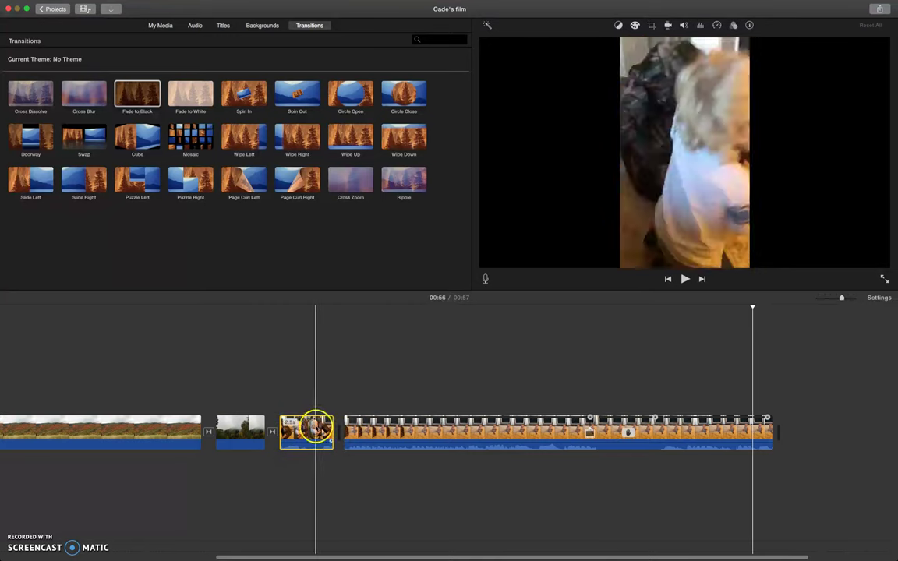
drag(139, 95, 367, 445)
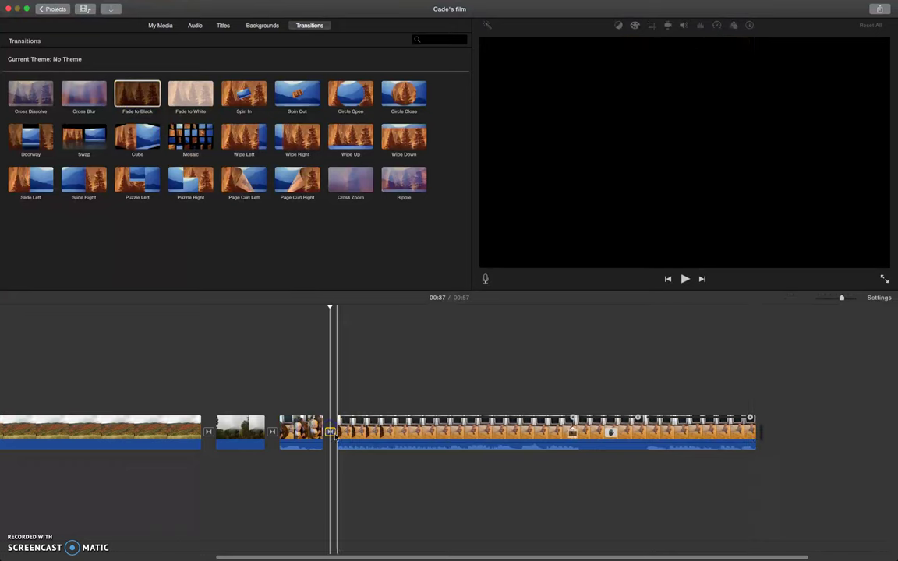
drag(444, 555, 346, 463)
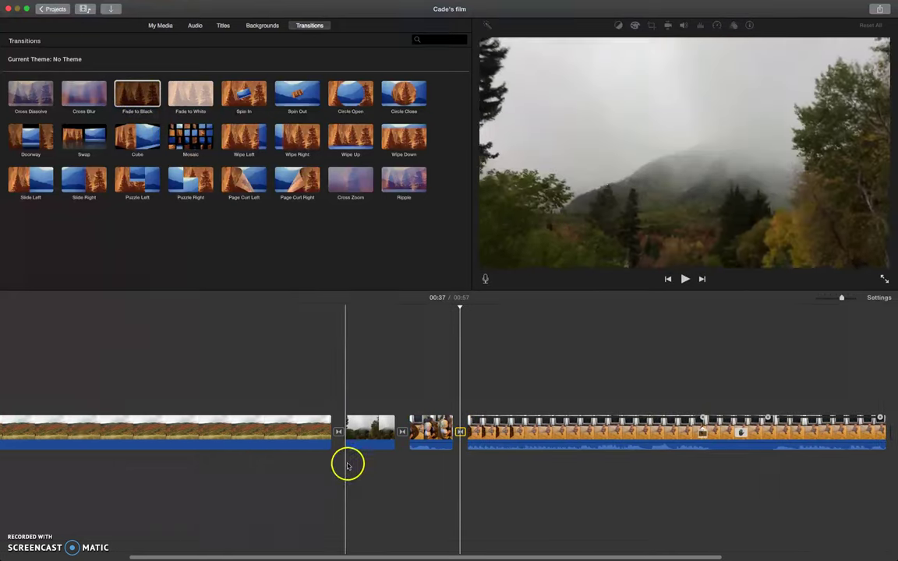
Step: Play the project and trim the opening landscape clip down to about 8 seconds
click(276, 416)
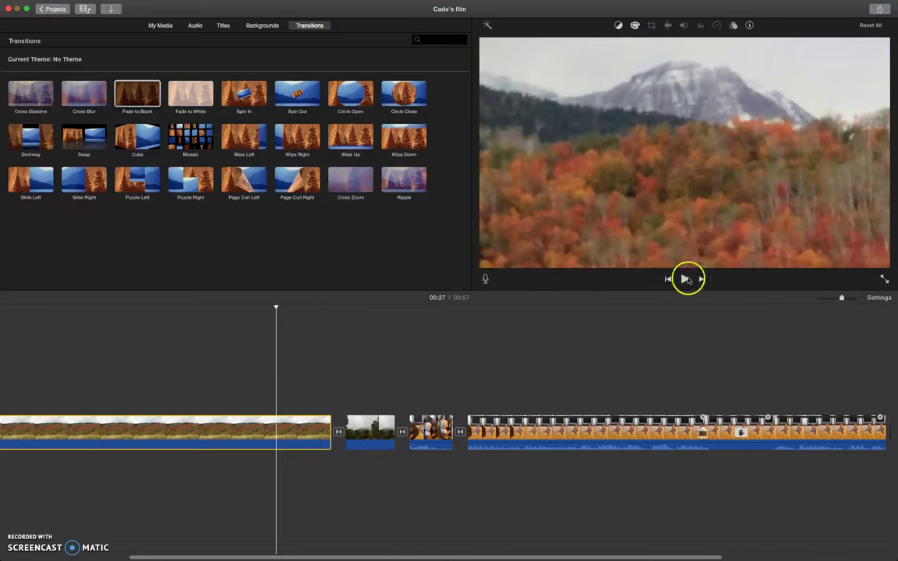
click(685, 280)
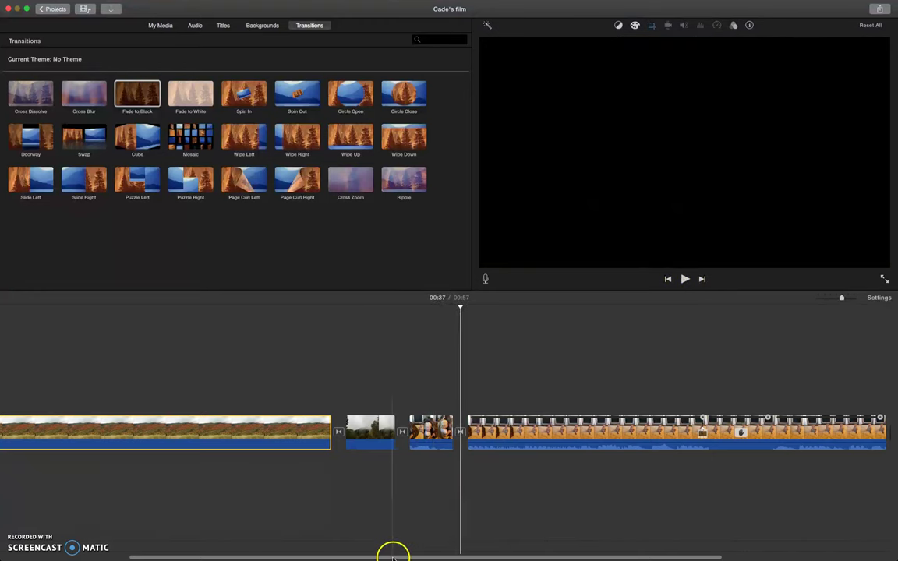
drag(391, 557, 231, 544)
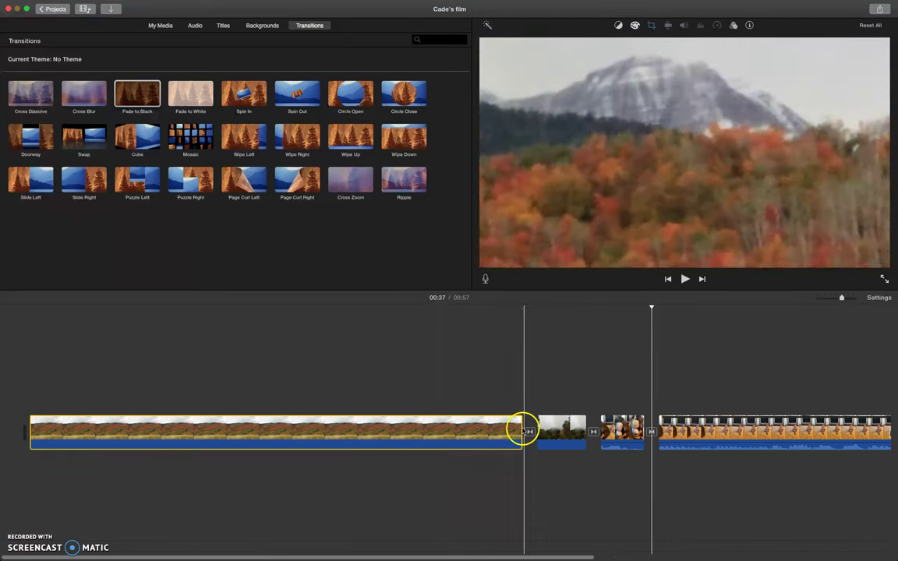
drag(523, 431, 137, 448)
click(74, 434)
click(250, 77)
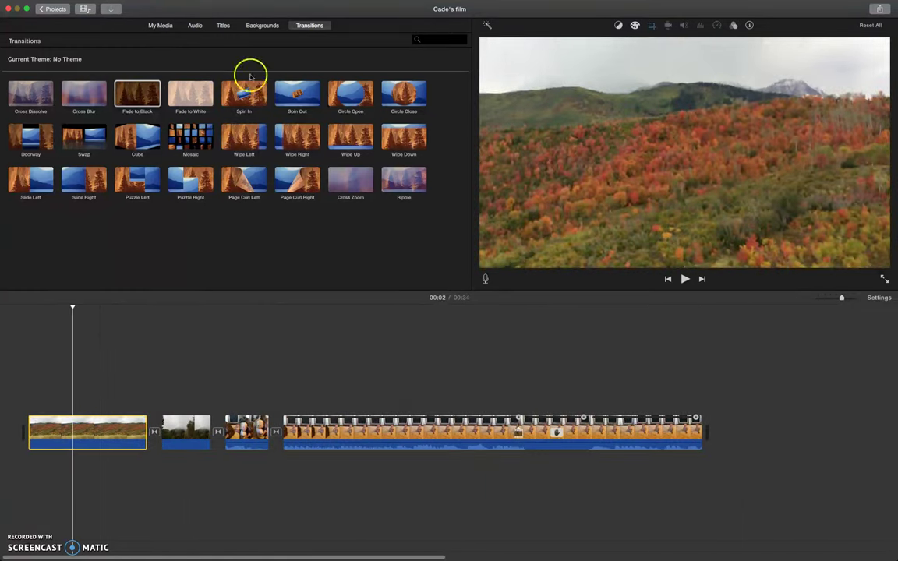
Step: Add a Line title over the first clip with the movie's name on top and YEAH YEAH below
click(224, 26)
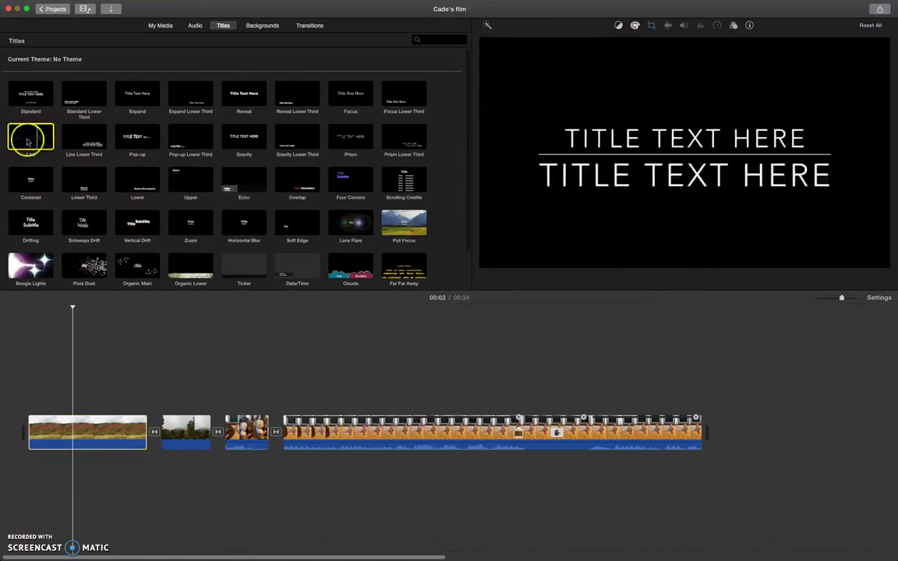
drag(26, 138, 72, 407)
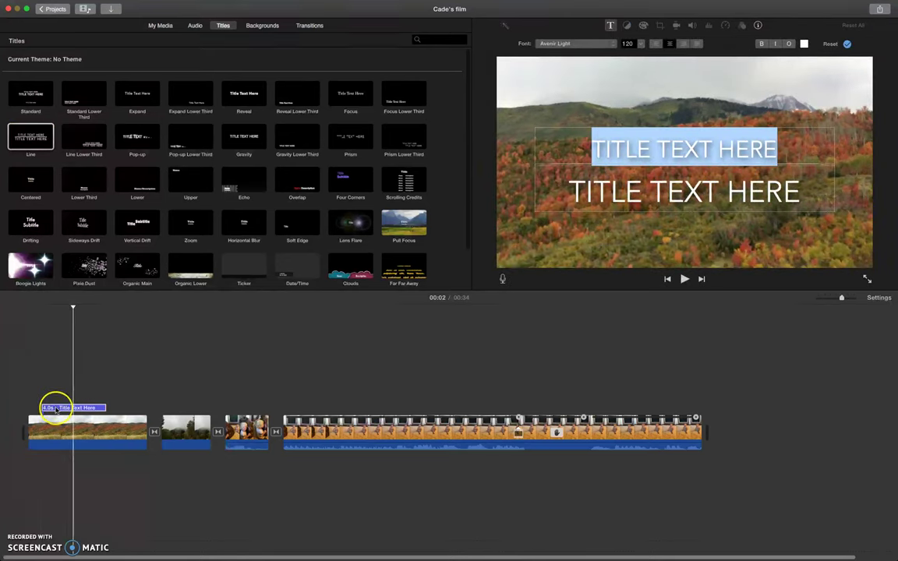
click(689, 139)
text(CADE'S)
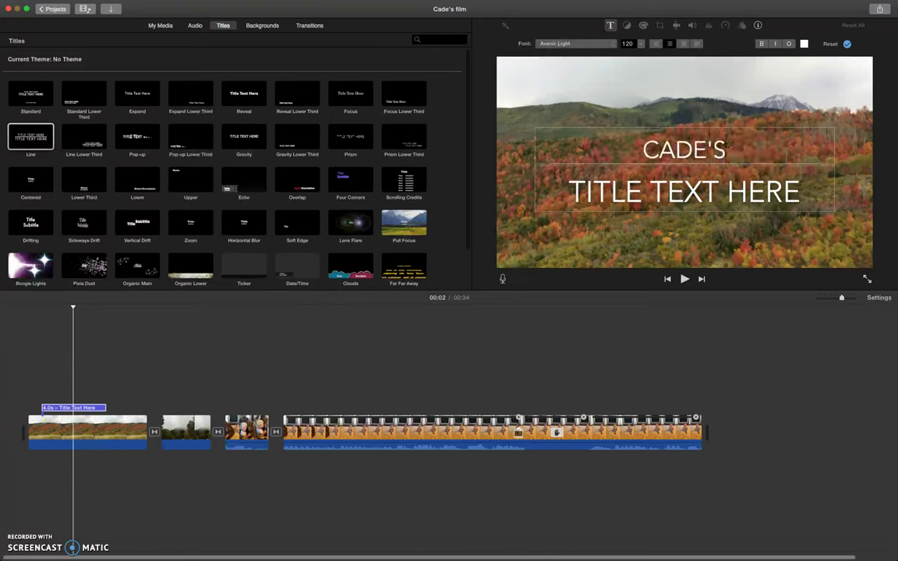
text( MOVIE)
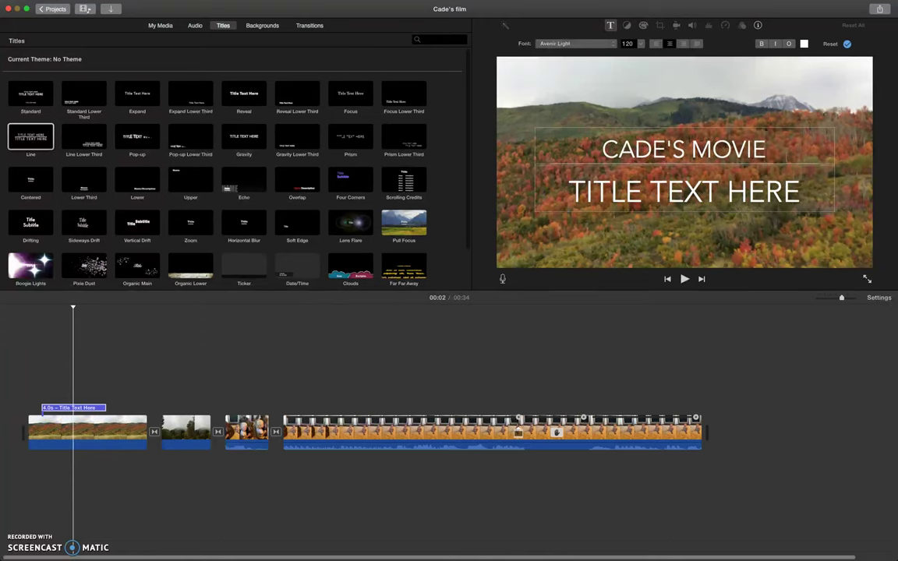
click(696, 194)
triple_click(696, 195)
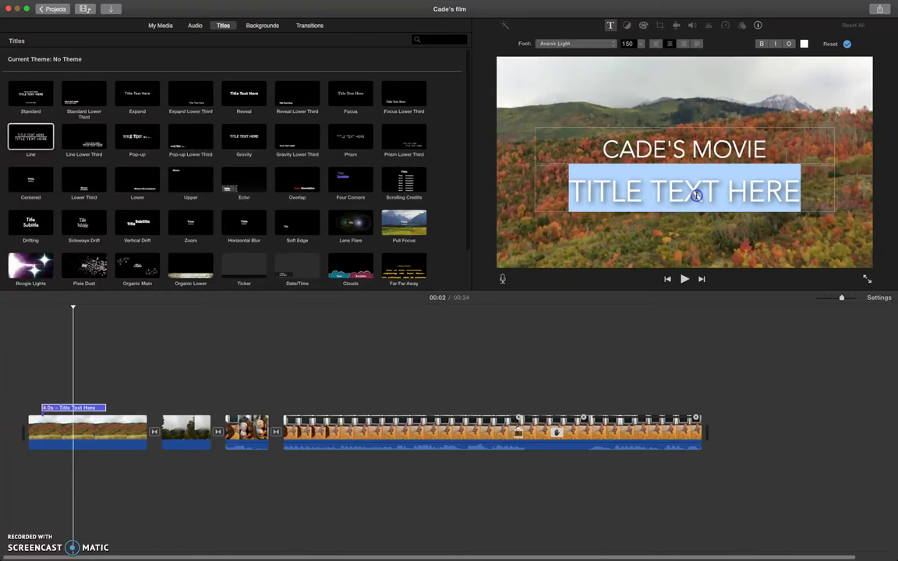
text(YEAH YEAH)
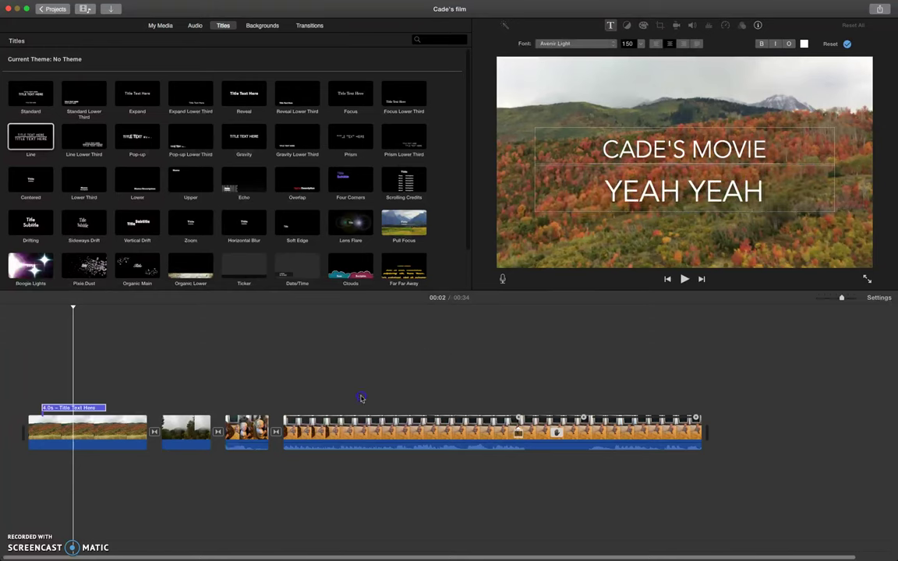
Step: Replay the movie from 00:00 to check the title, then start lengthening the title clip
drag(73, 309, 20, 318)
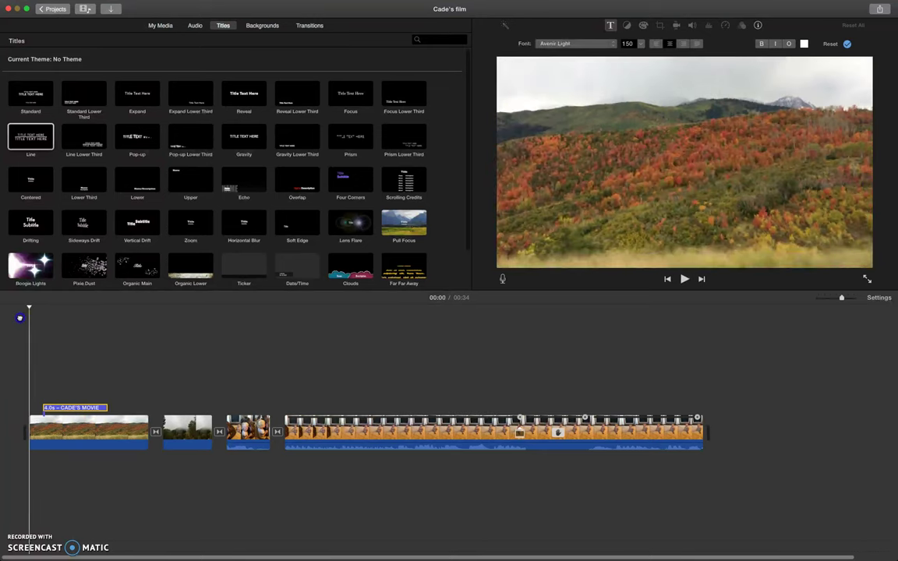
click(685, 280)
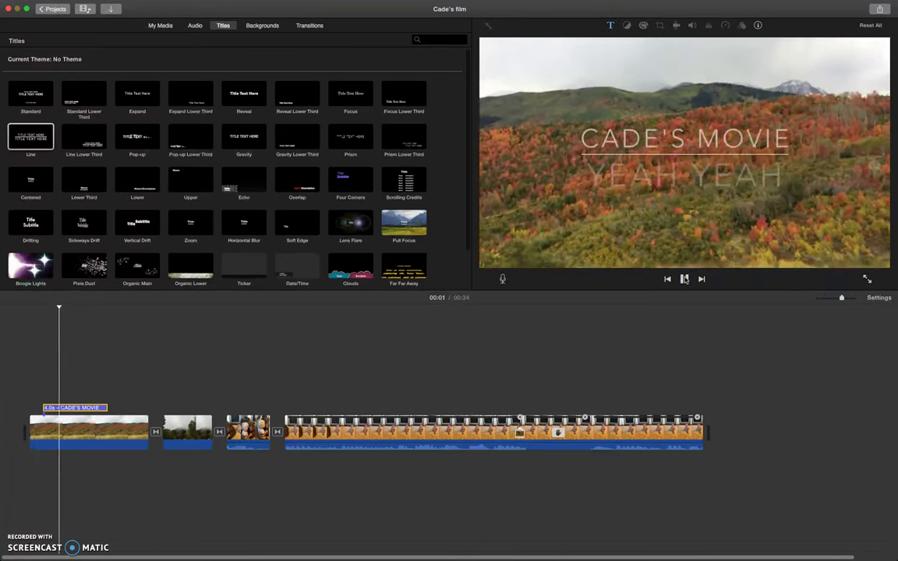
key(space)
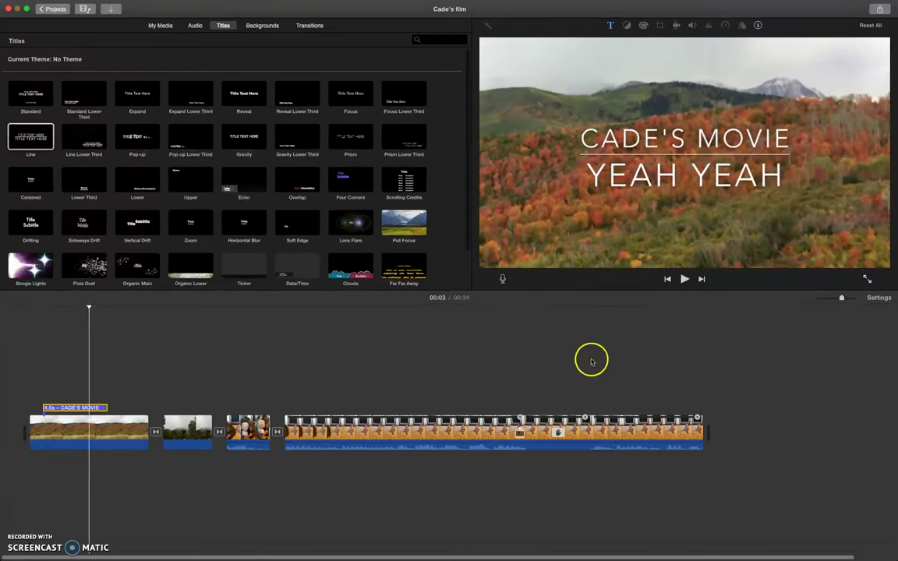
drag(57, 407, 133, 409)
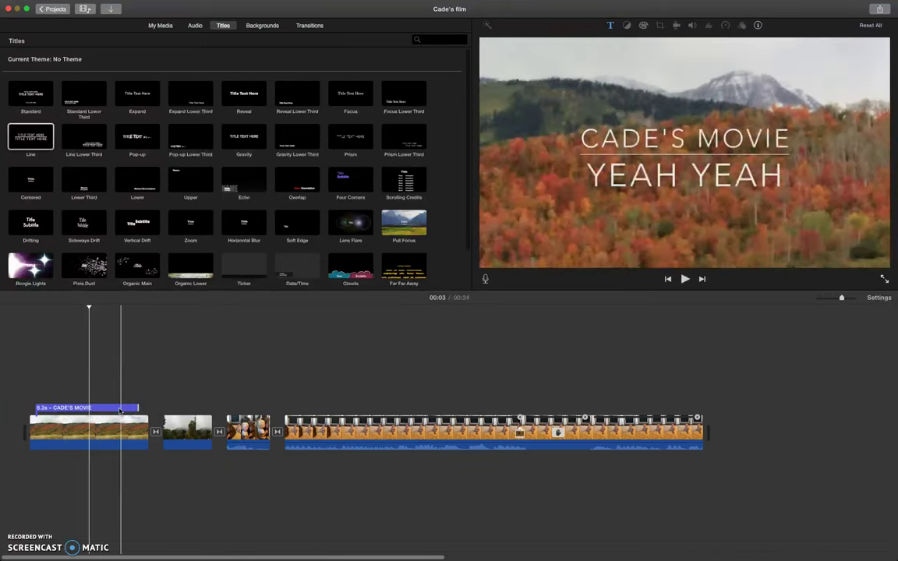
Step: Make the title clip last 6.3 seconds over the opening landscape clip
click(114, 407)
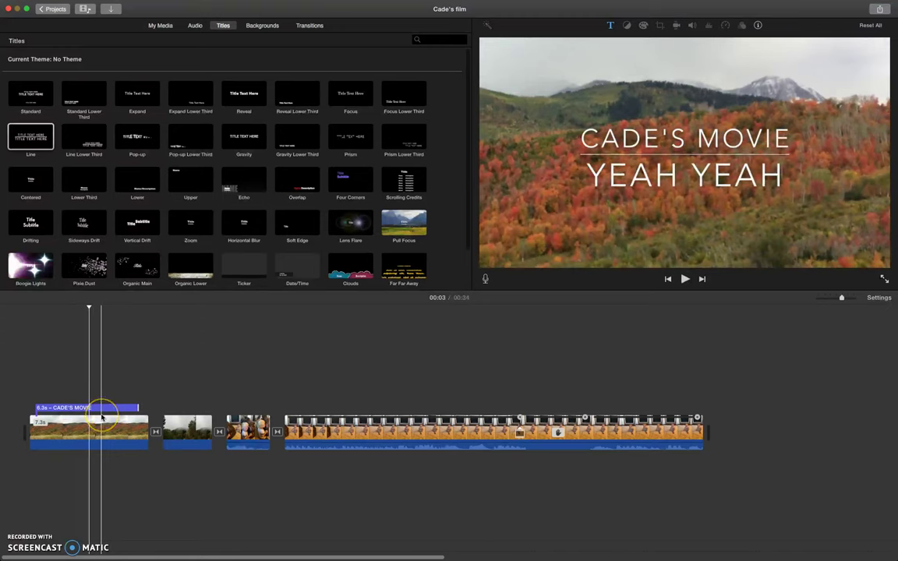
click(103, 408)
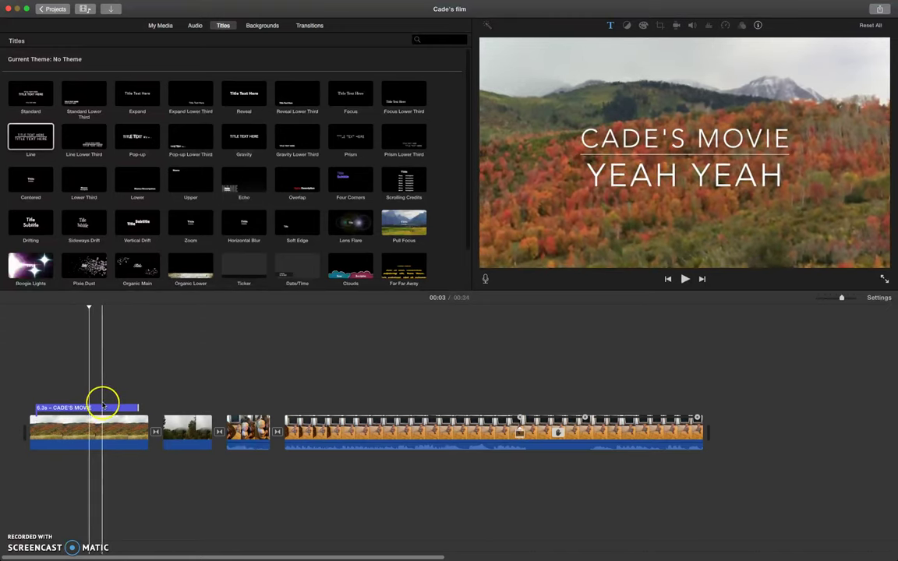
click(86, 374)
click(51, 229)
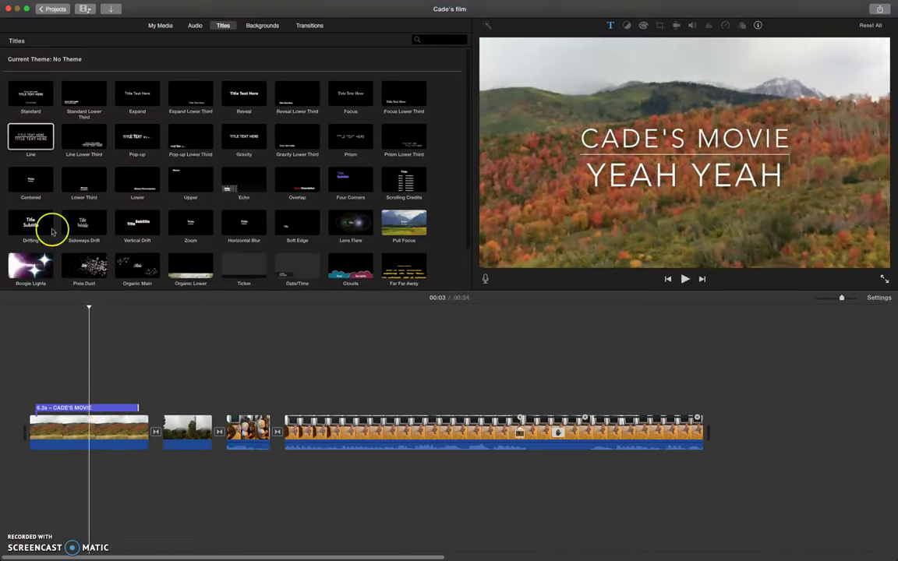
click(476, 429)
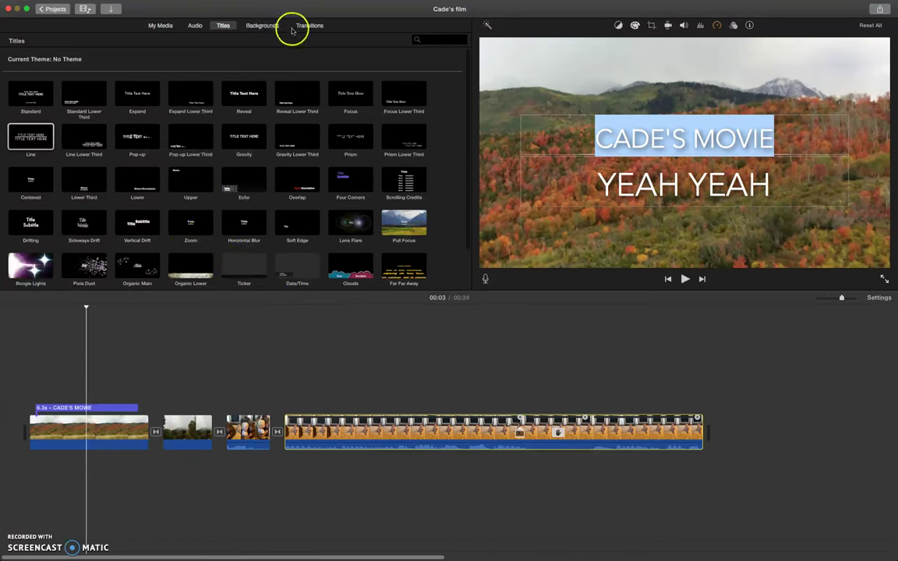
Step: Make the title's top line bold and italic with no outline, keeping it centred
click(83, 408)
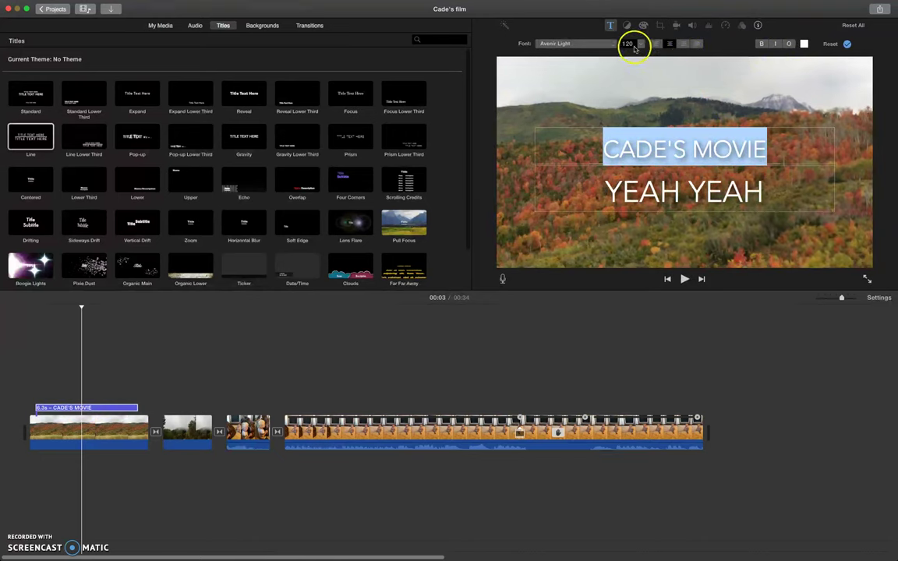
click(761, 45)
click(775, 45)
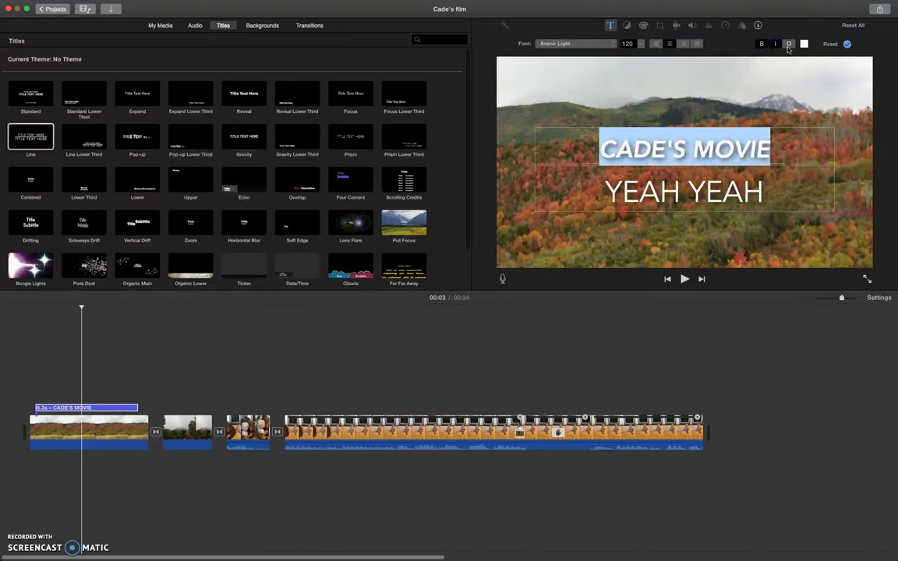
click(789, 44)
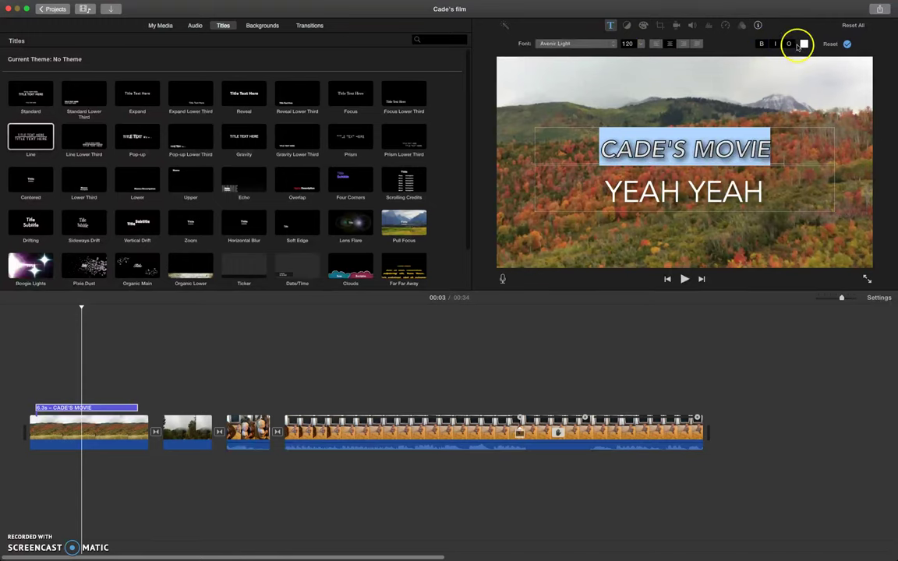
click(791, 44)
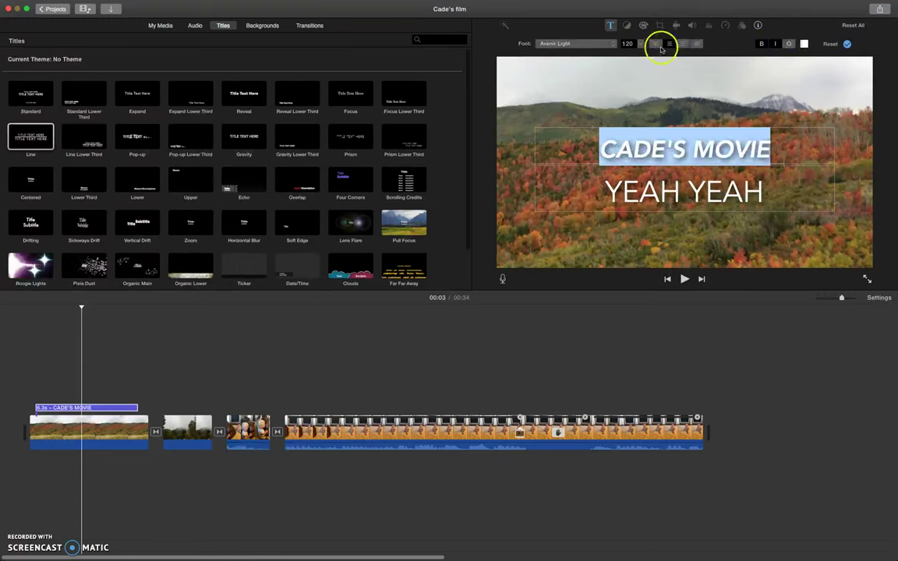
click(658, 45)
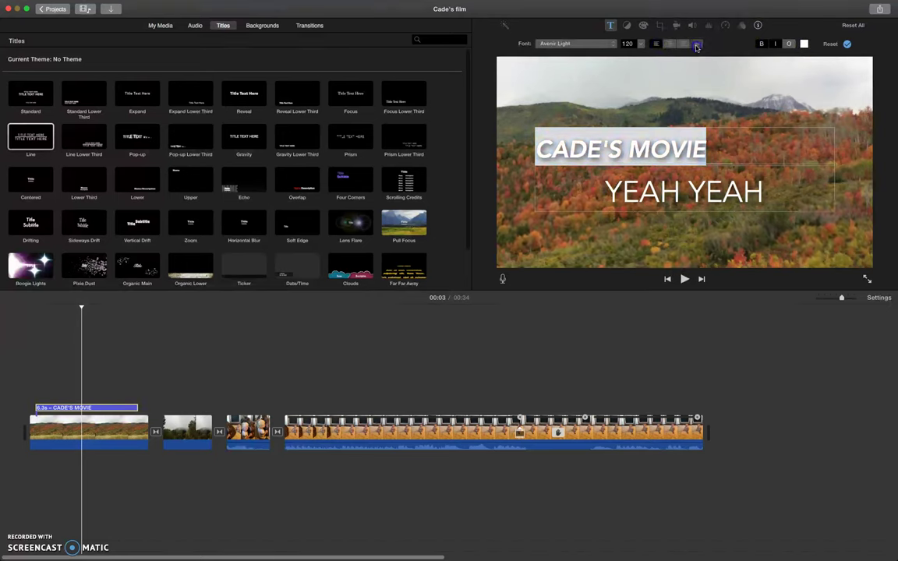
click(684, 44)
click(669, 45)
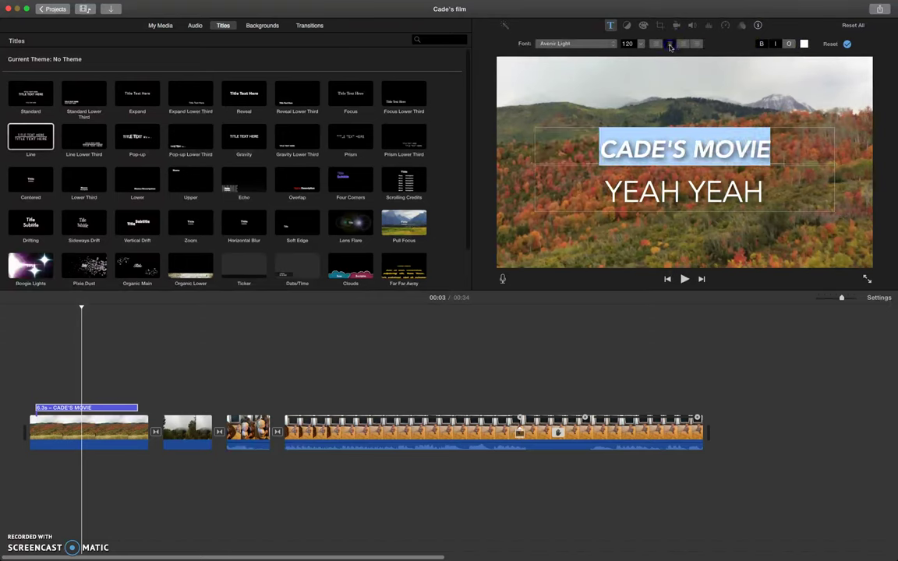